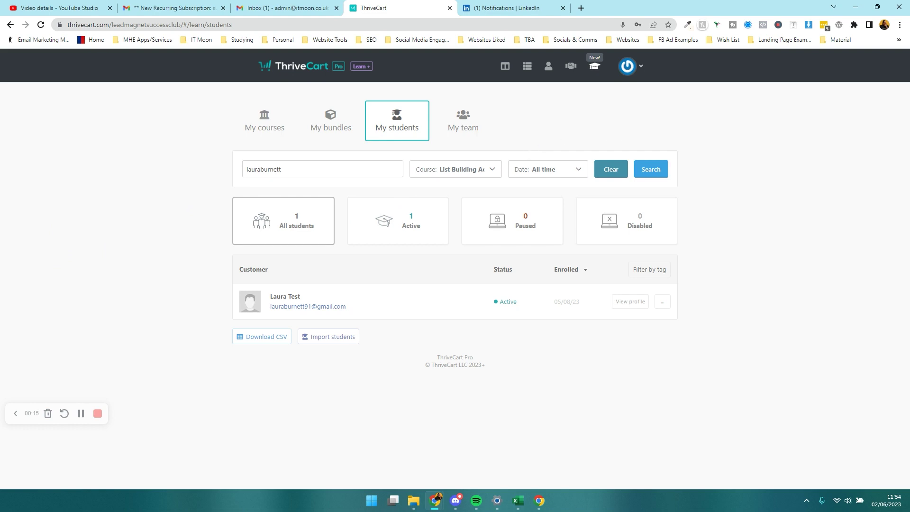
Switch from ThriveCart in Chrome to the exported student workbook in Excel.
{"action": "key", "text": "alt+Tab"}
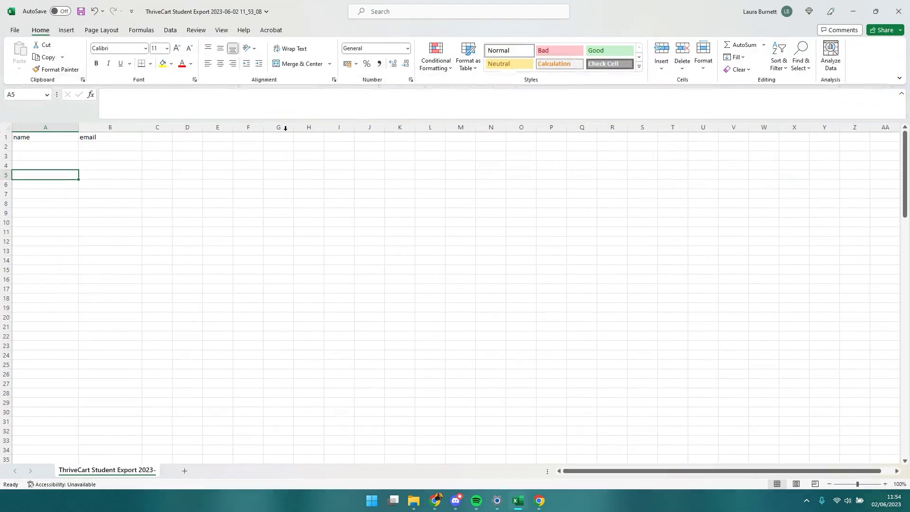
Look over the worksheet's name and email column headers.
{"action": "left_click", "coordinate": [216, 201]}
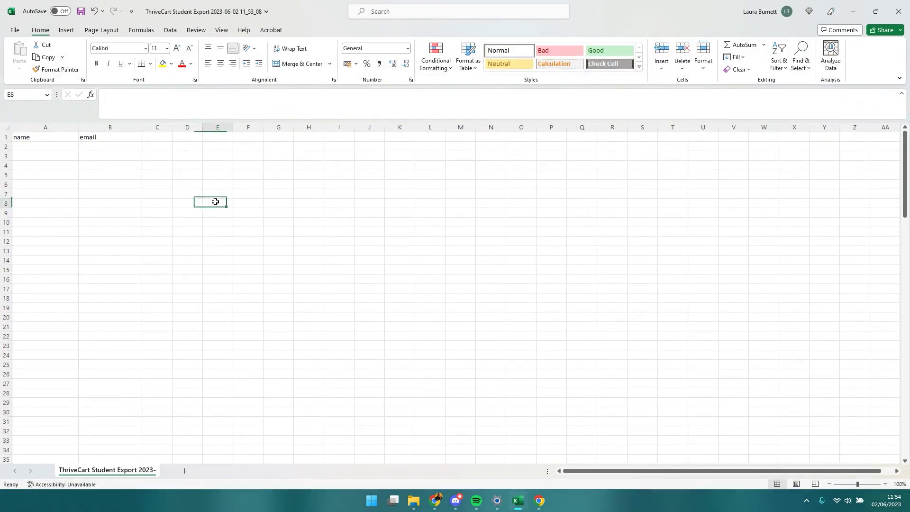
{"action": "left_click", "coordinate": [127, 173]}
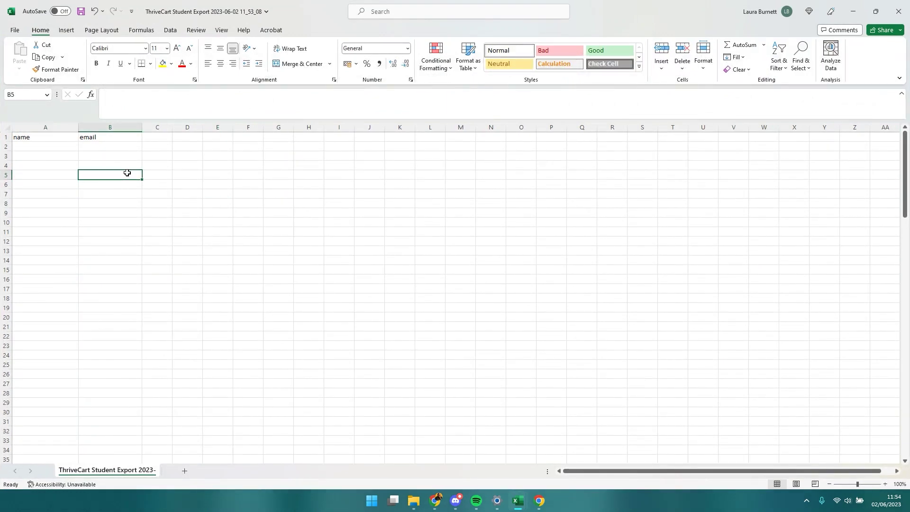
{"action": "left_click", "coordinate": [73, 137]}
{"action": "left_click", "coordinate": [87, 137]}
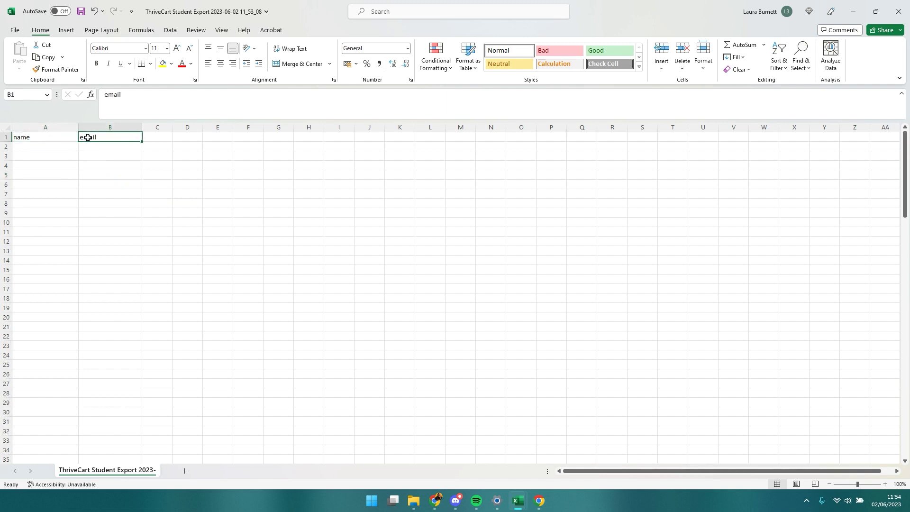
{"action": "left_click", "coordinate": [73, 137]}
{"action": "left_click", "coordinate": [106, 137]}
{"action": "left_click", "coordinate": [108, 167]}
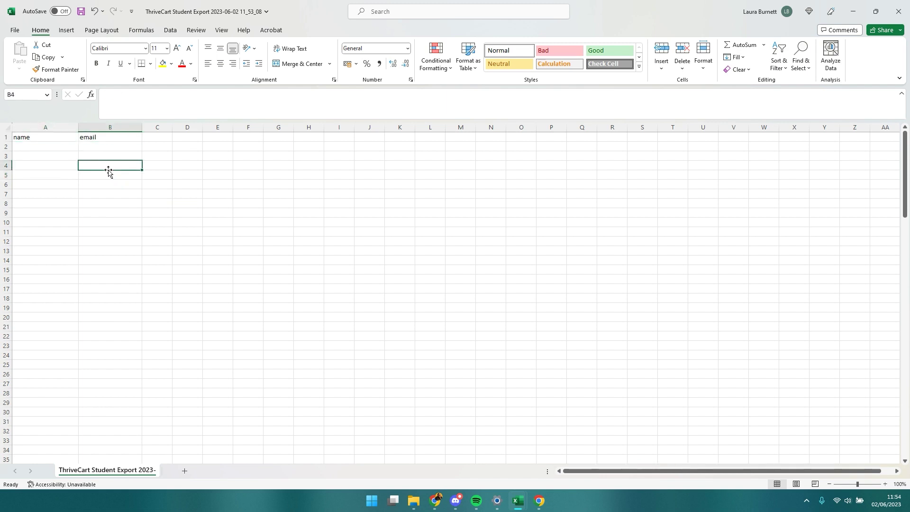
Enter the student's full name in A2 and their e-mail address in B2.
{"action": "left_click", "coordinate": [63, 148]}
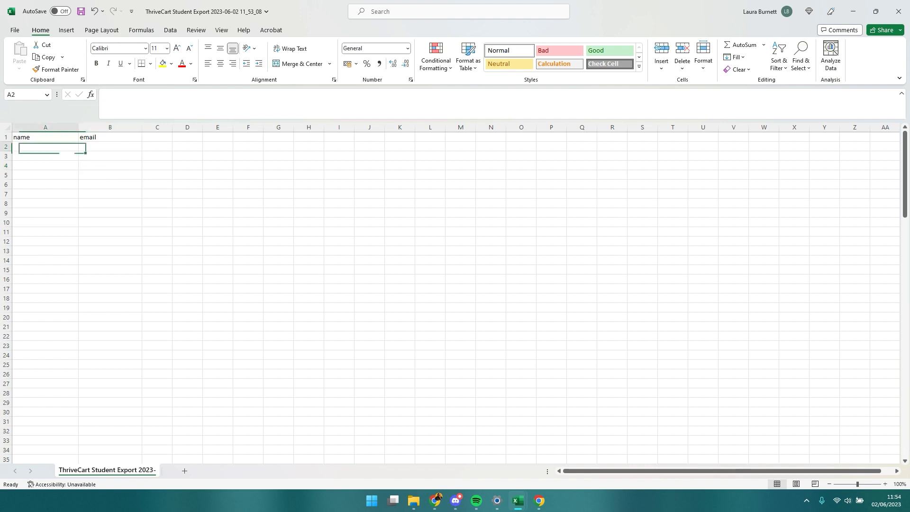
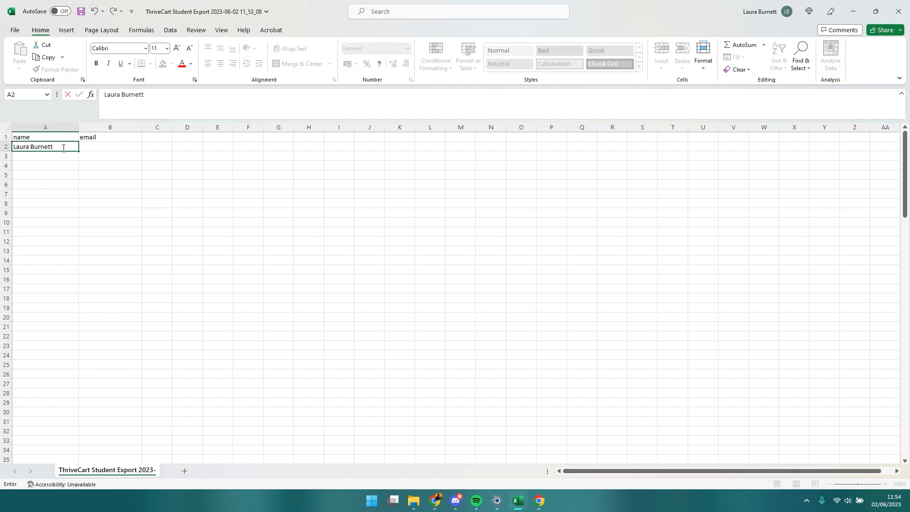
{"action": "key", "text": "Tab"}
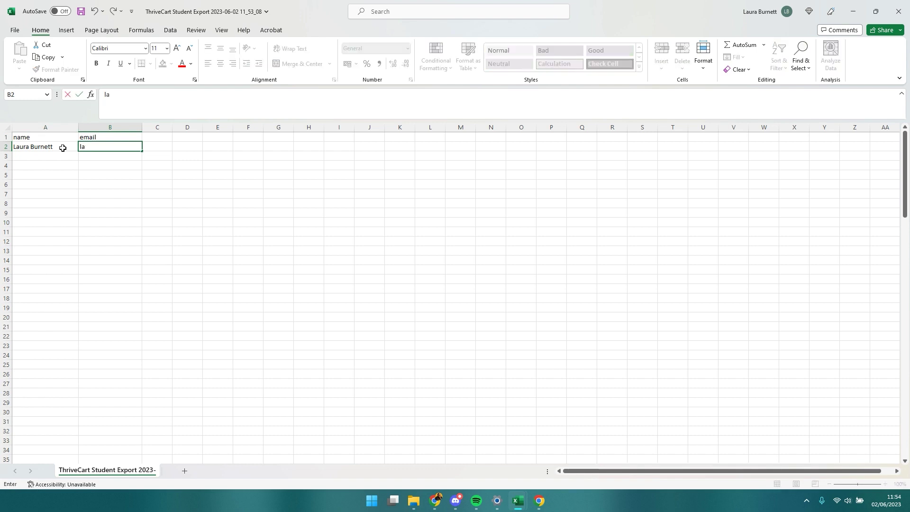
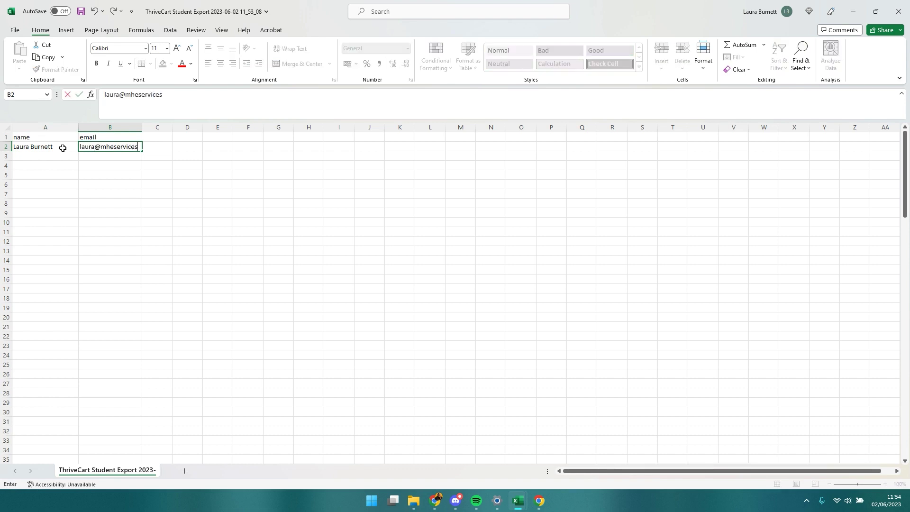
{"action": "key", "text": "Tab"}
{"action": "left_click", "coordinate": [99, 199]}
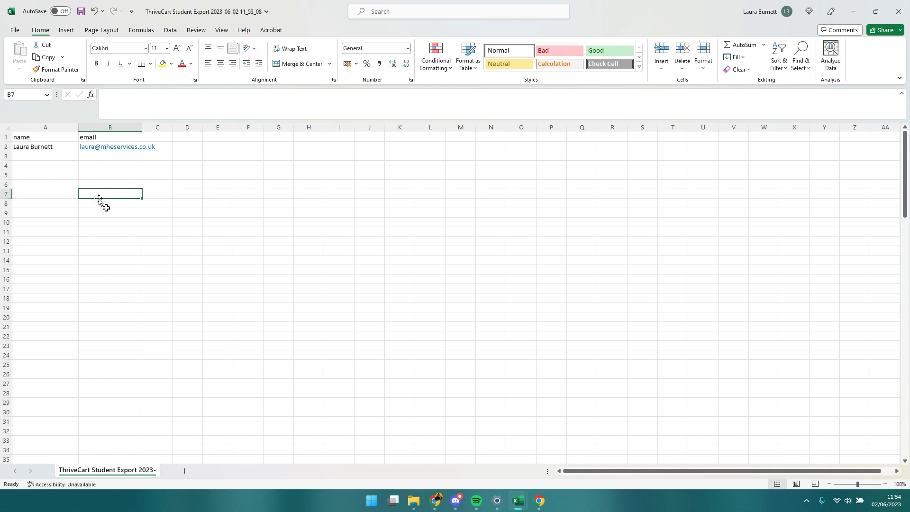
Save the sheet as a CSV named TC Import.
{"action": "left_click", "coordinate": [18, 31]}
{"action": "left_click", "coordinate": [30, 156]}
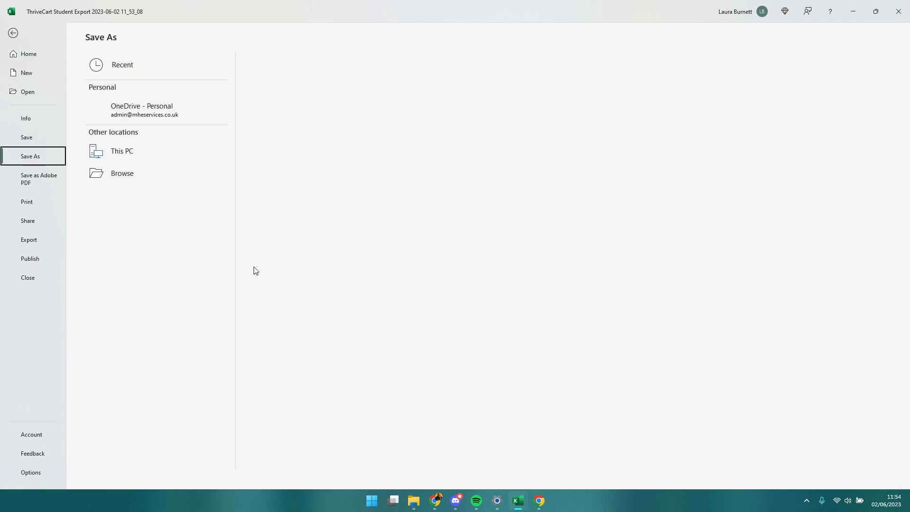
{"action": "left_click", "coordinate": [306, 72]}
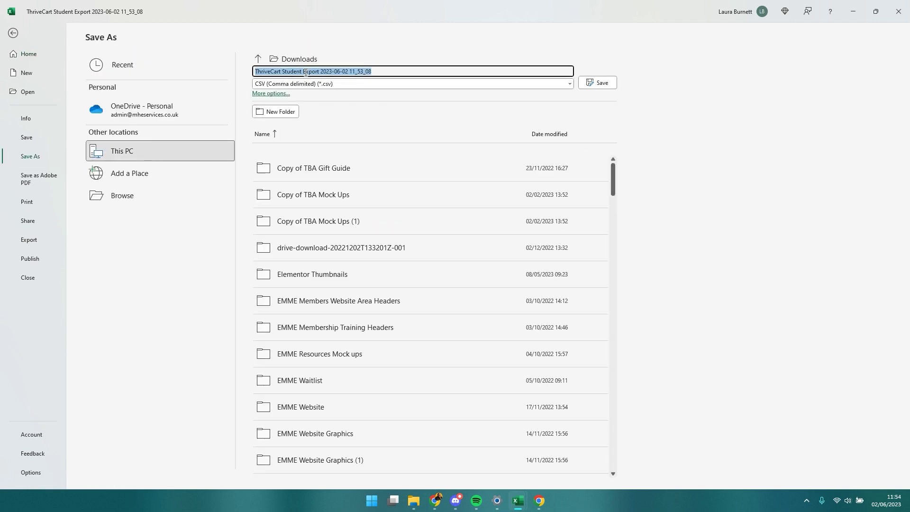
{"action": "type", "text": "TC Import"}
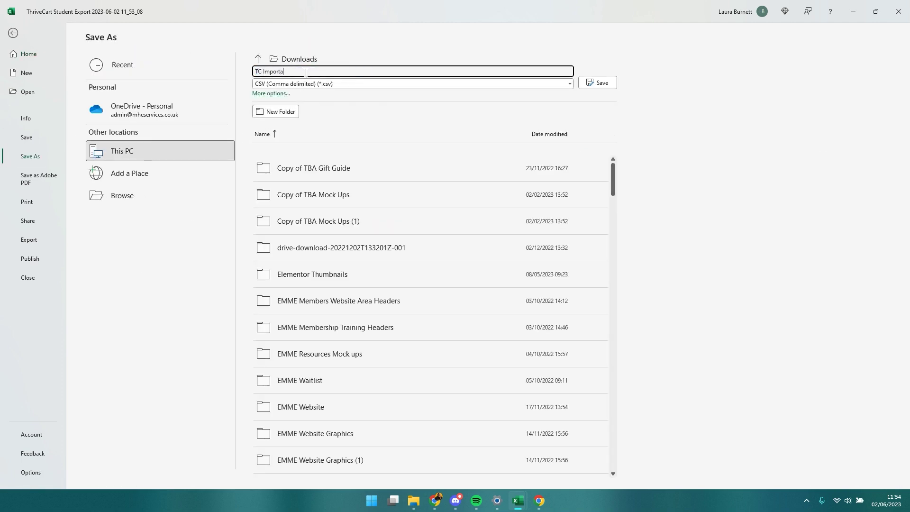
{"action": "key", "text": "Return"}
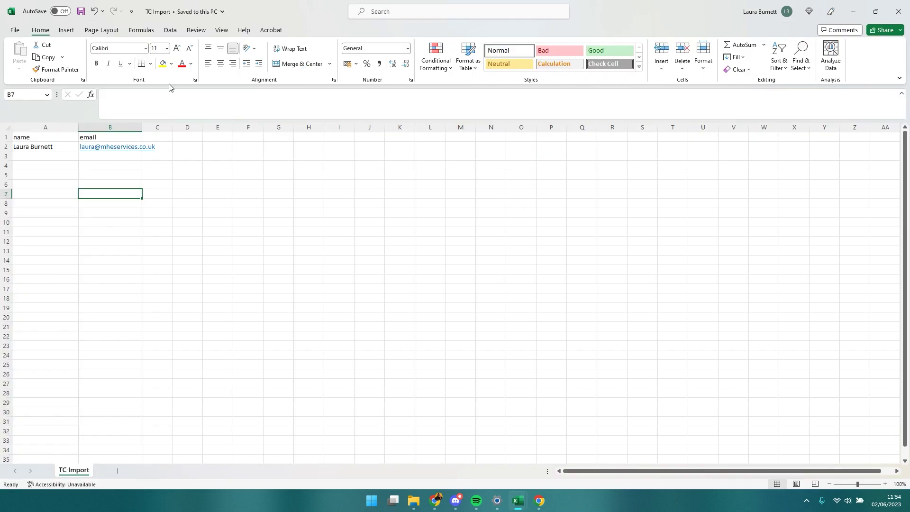
Save TC Import into the Downloads folder, replacing the existing TC Import.csv.
{"action": "left_click", "coordinate": [17, 28]}
{"action": "left_click", "coordinate": [33, 156]}
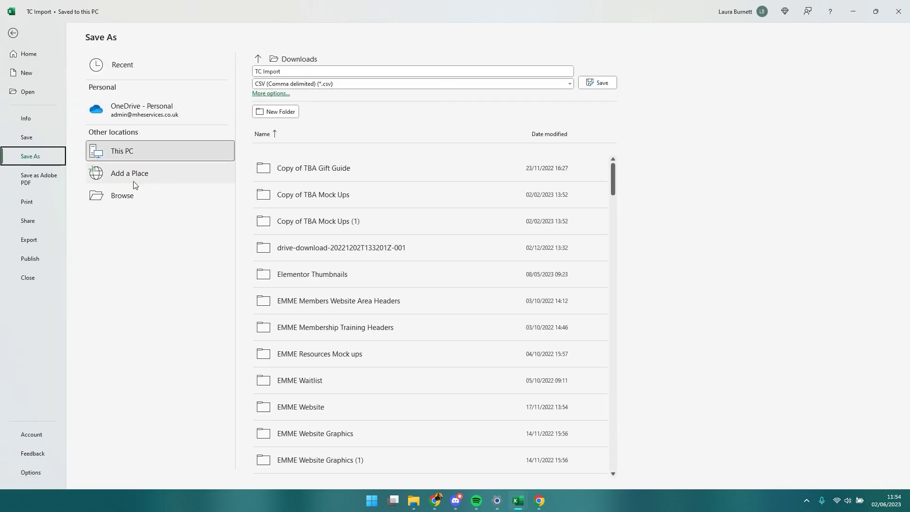
{"action": "left_click", "coordinate": [117, 202]}
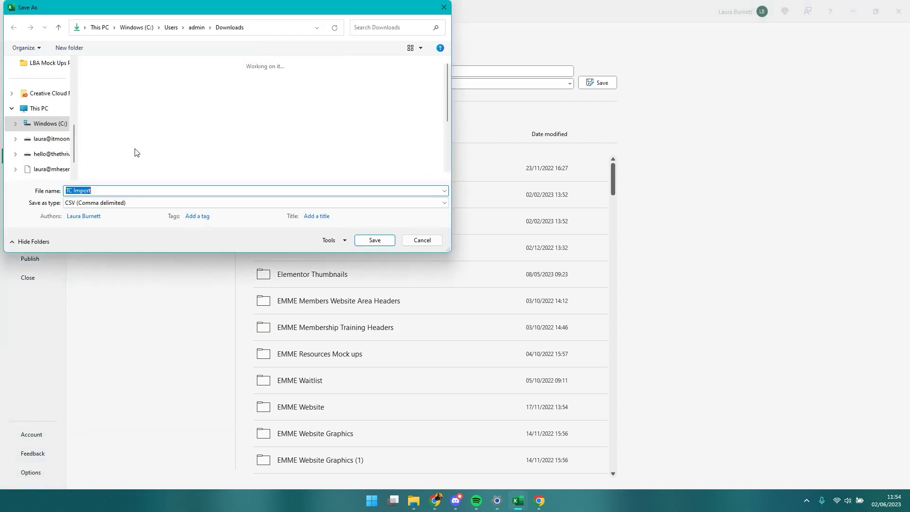
{"action": "scroll", "coordinate": [33, 97], "scroll_direction": "up", "scroll_amount": 5}
{"action": "left_click", "coordinate": [38, 124]}
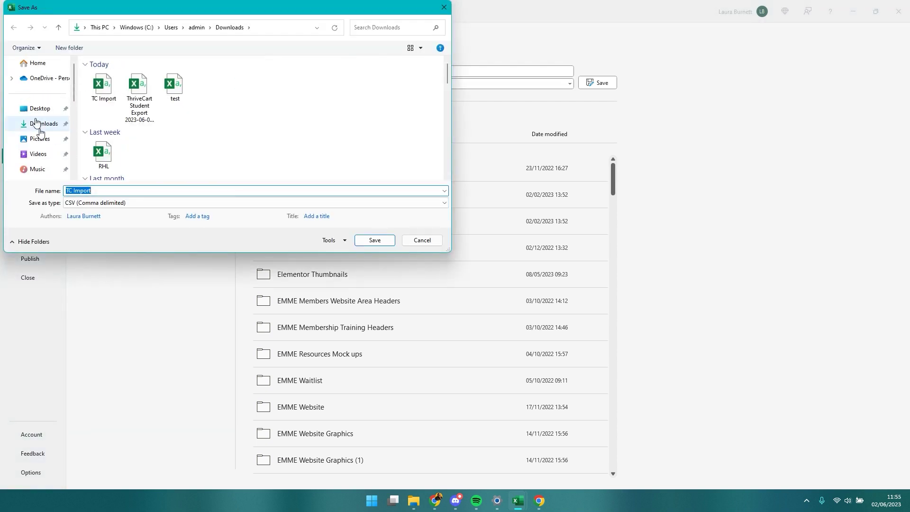
{"action": "left_click", "coordinate": [392, 243]}
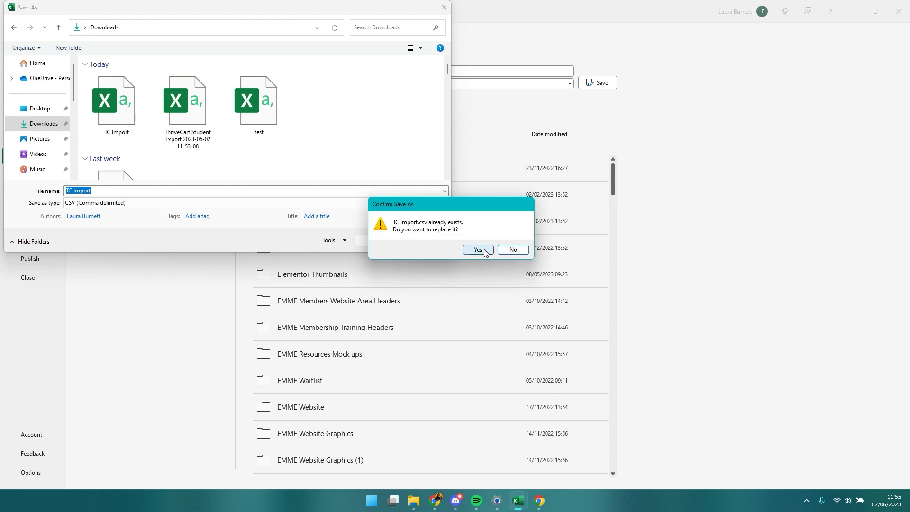
{"action": "left_click", "coordinate": [479, 246]}
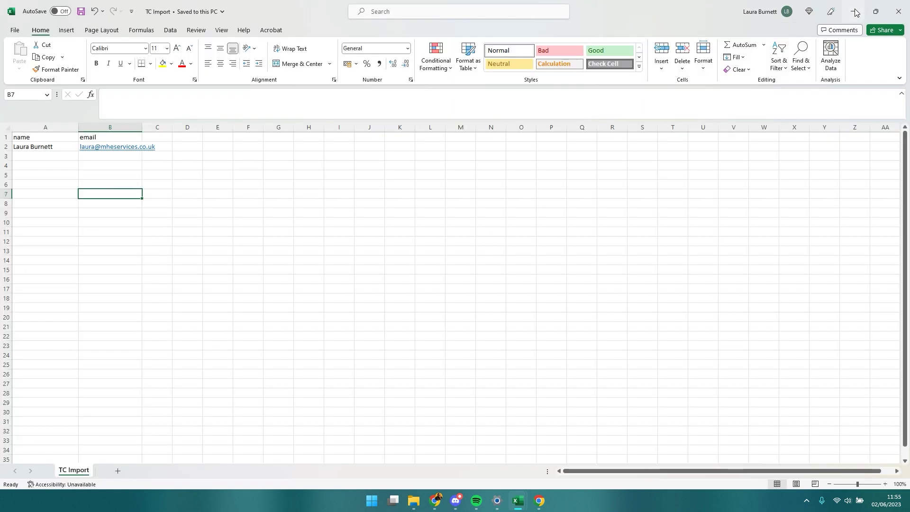
{"action": "left_click", "coordinate": [853, 12]}
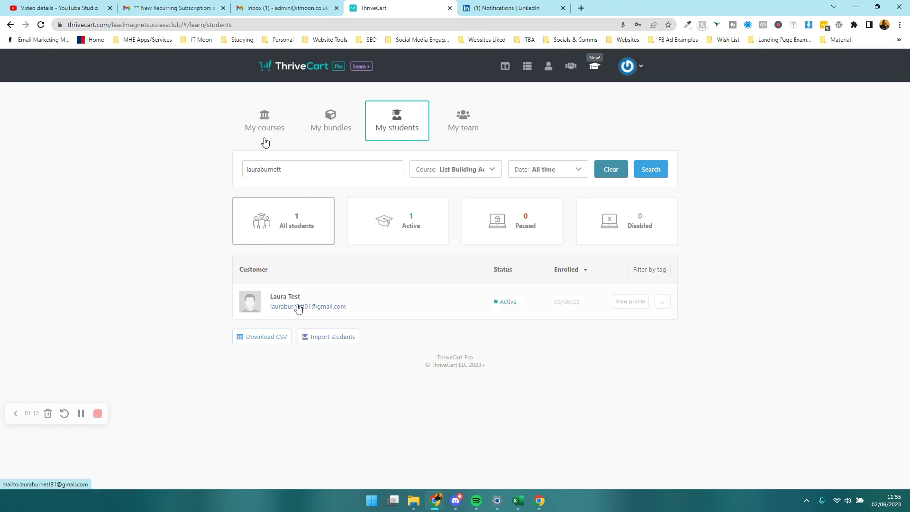
Set up a student import granting List Building Academy and Online Income Academy via CSV upload.
{"action": "left_click", "coordinate": [337, 340]}
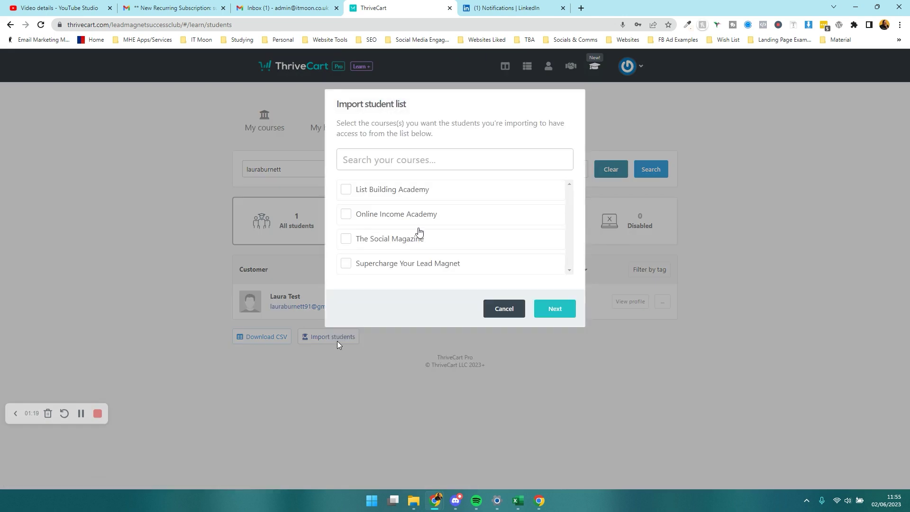
{"action": "left_click", "coordinate": [384, 198]}
{"action": "left_click", "coordinate": [388, 217]}
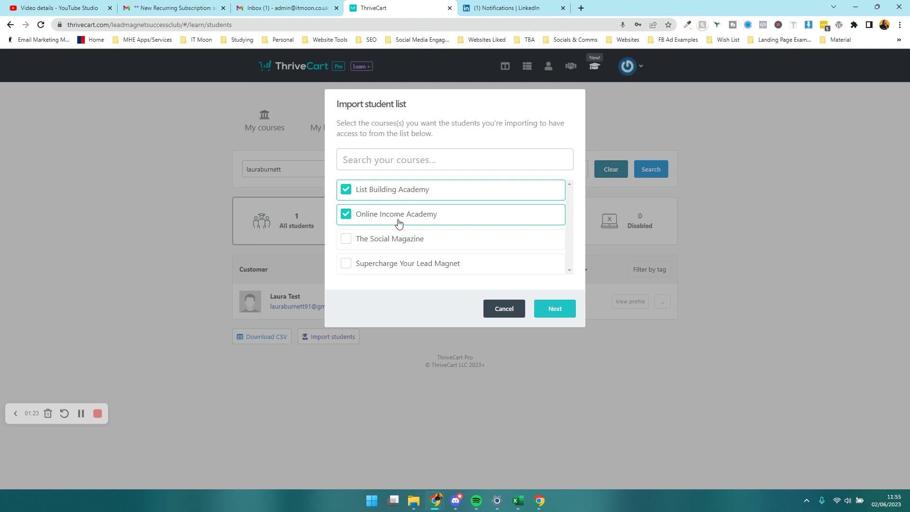
{"action": "left_click", "coordinate": [540, 309]}
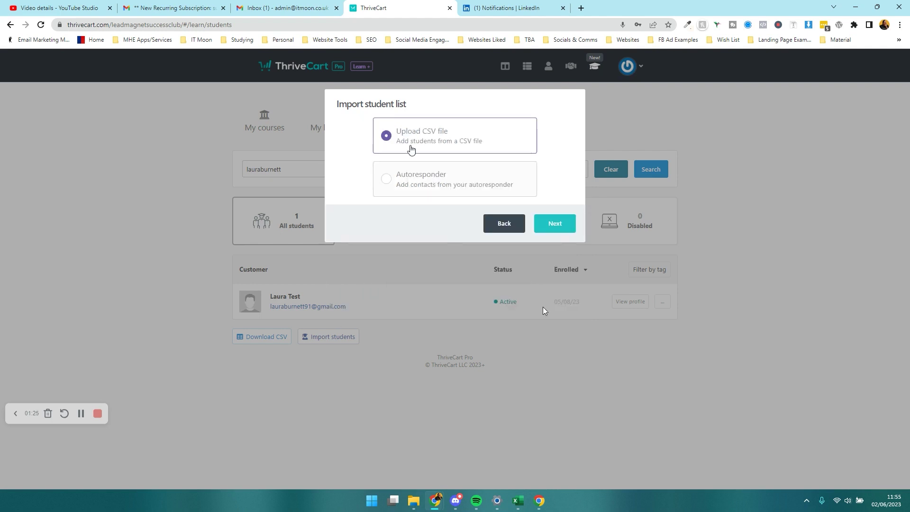
{"action": "left_click", "coordinate": [559, 225]}
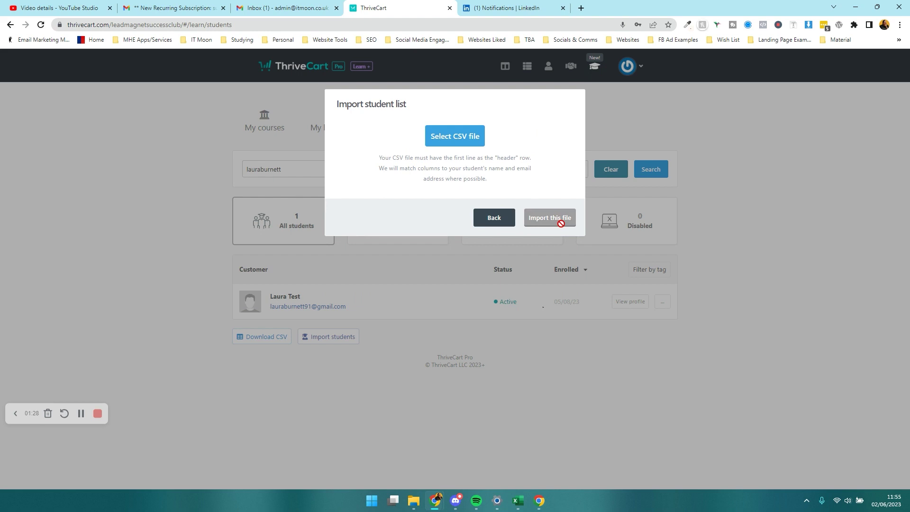
Upload the TC Import CSV and run the import until one contact is imported.
{"action": "left_click", "coordinate": [456, 145]}
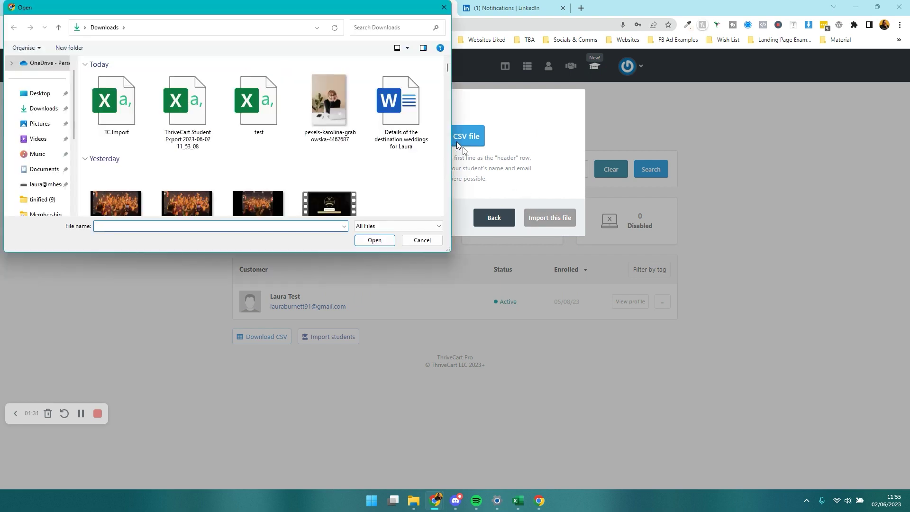
{"action": "left_click", "coordinate": [114, 102]}
{"action": "left_click", "coordinate": [375, 239]}
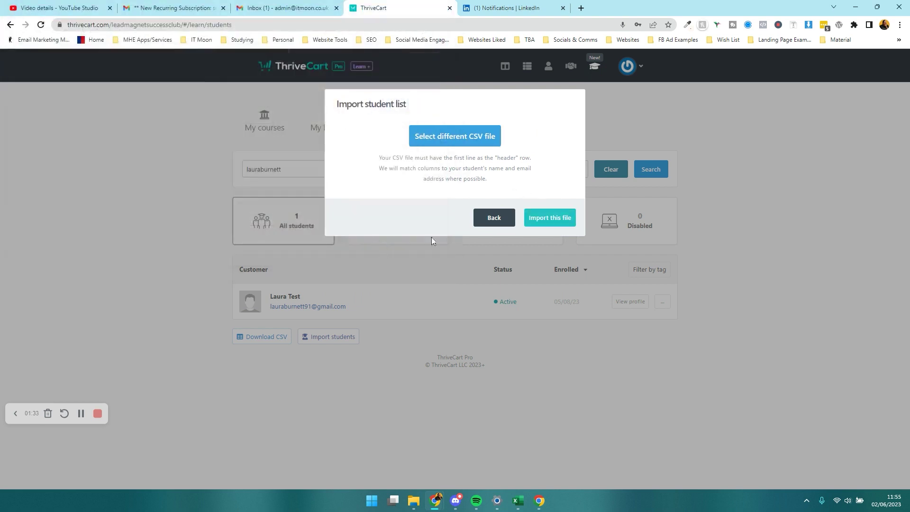
{"action": "left_click", "coordinate": [543, 218]}
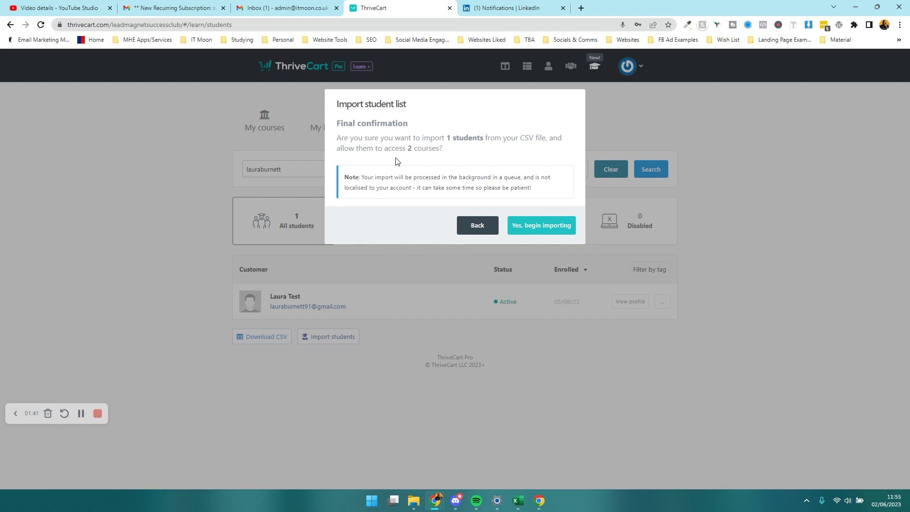
{"action": "left_click", "coordinate": [538, 230]}
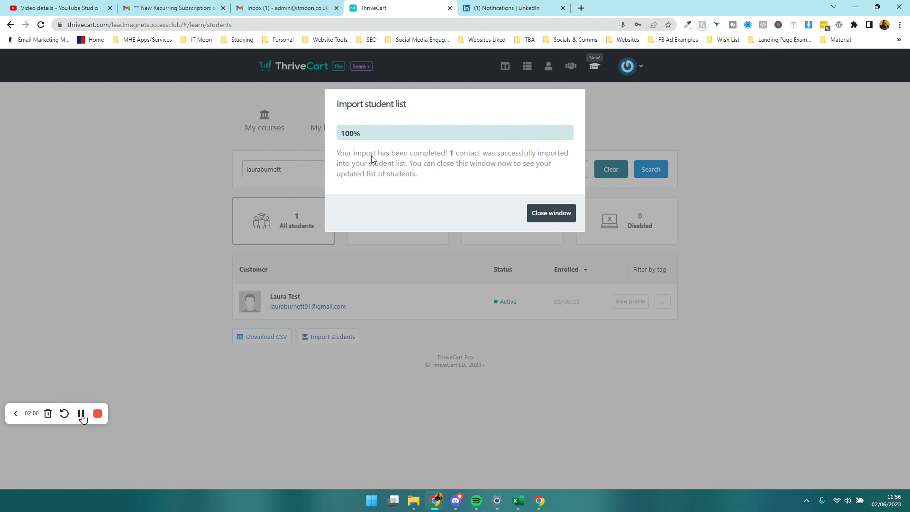
{"action": "left_click", "coordinate": [554, 217]}
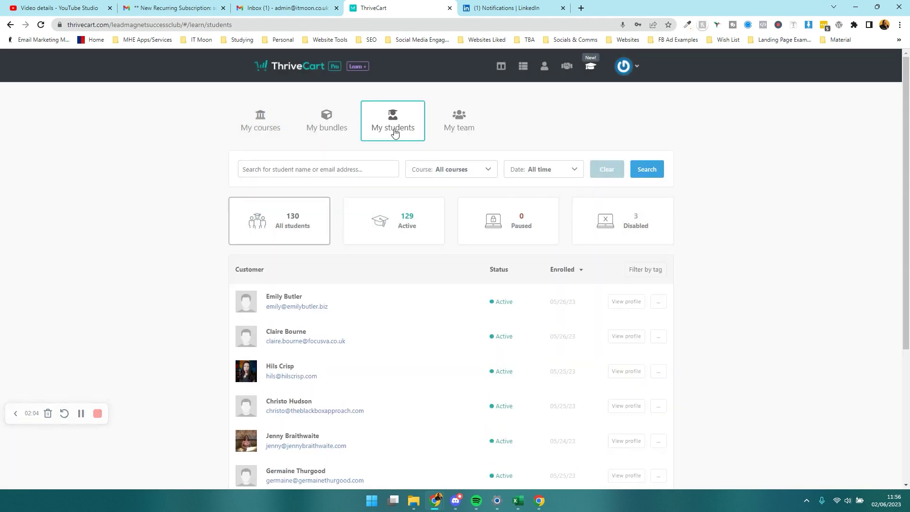
Search students by the imported e-mail, dismiss the Mail popup, and open their profile.
{"action": "left_click", "coordinate": [324, 173]}
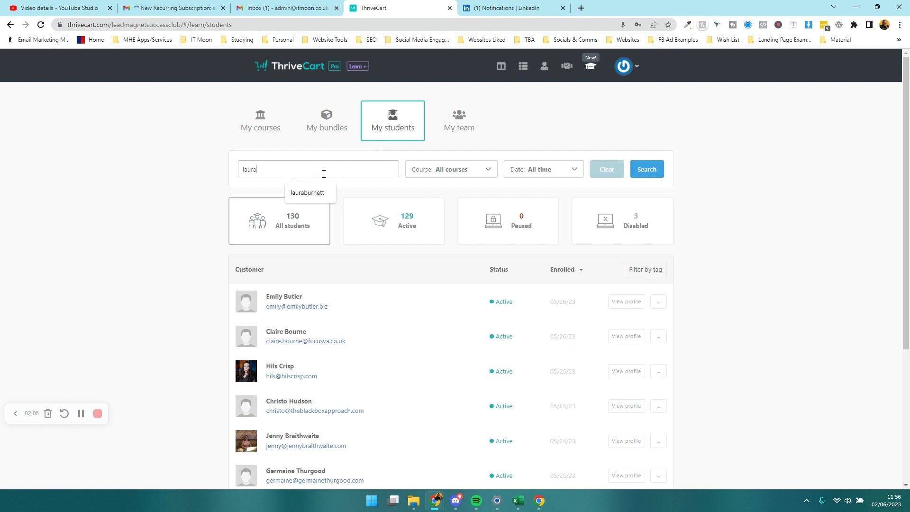
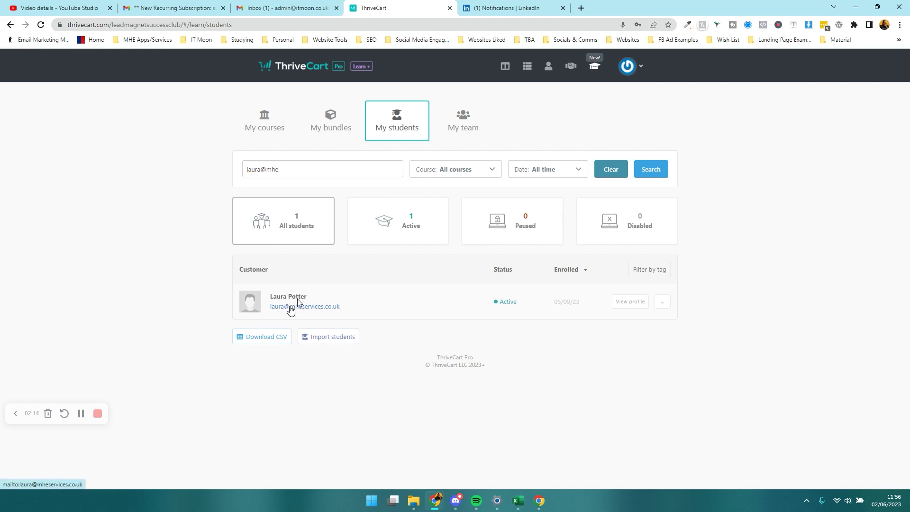
{"action": "left_click", "coordinate": [290, 310]}
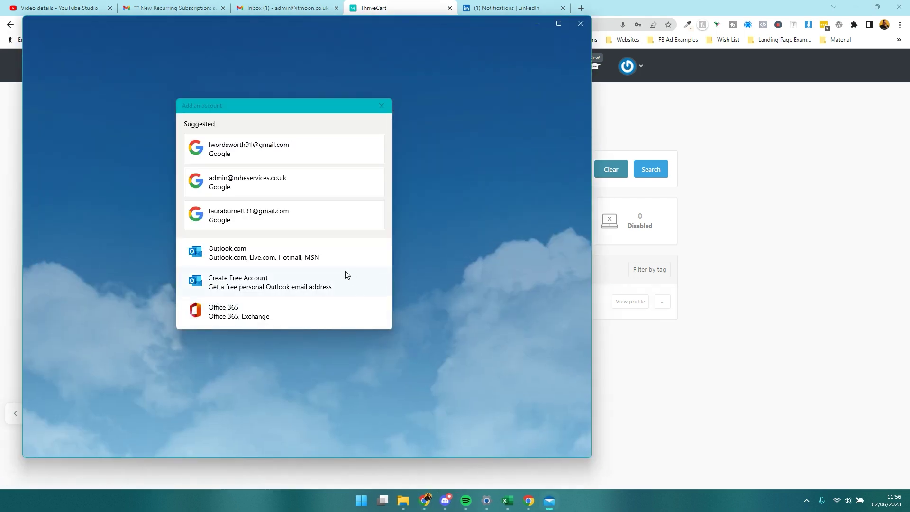
{"action": "left_click", "coordinate": [382, 105]}
{"action": "left_click", "coordinate": [580, 23]}
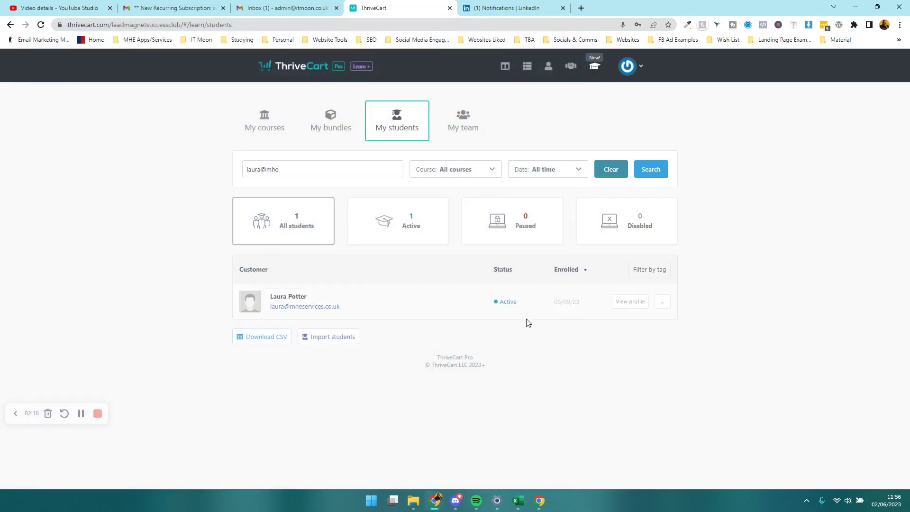
{"action": "left_click", "coordinate": [634, 303]}
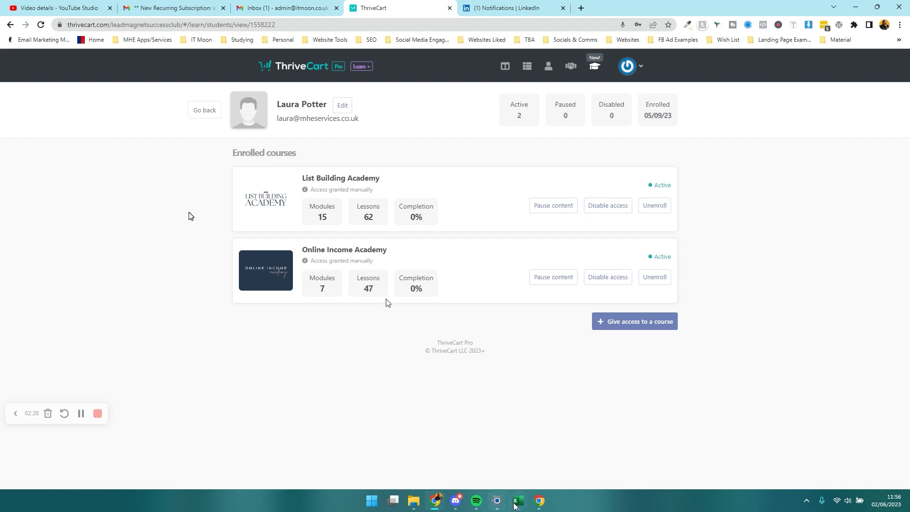
Bring the TC Import workbook forward and close the Mail app launched from B2's link.
{"action": "mouse_move", "coordinate": [520, 509]}
{"action": "left_click", "coordinate": [554, 452]}
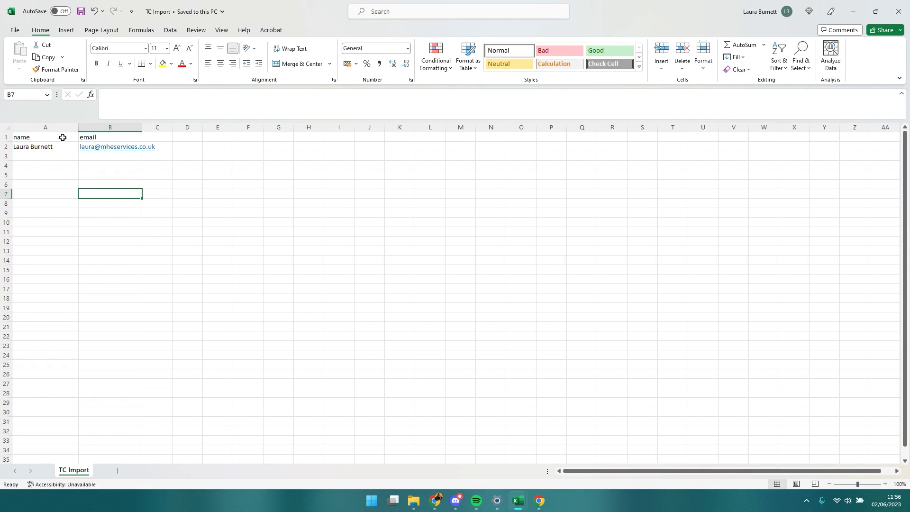
{"action": "left_click", "coordinate": [64, 165]}
{"action": "left_click", "coordinate": [124, 150]}
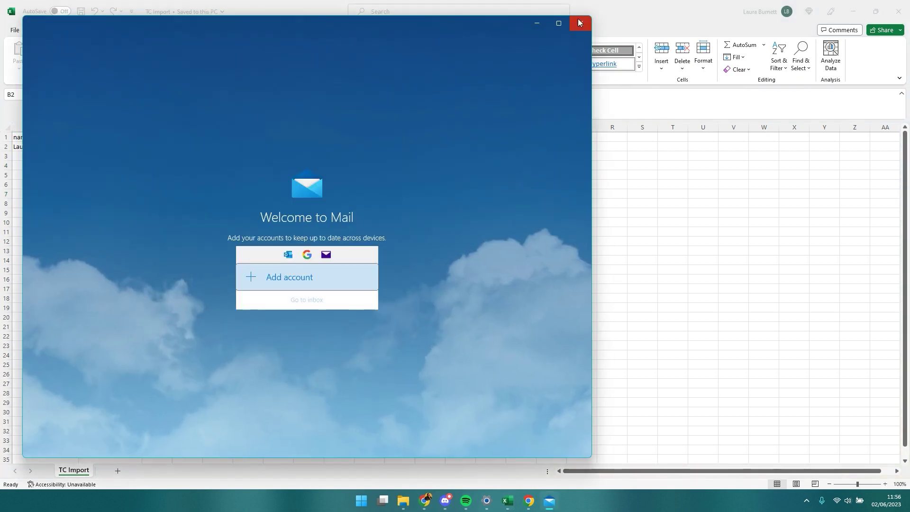
{"action": "left_click", "coordinate": [580, 23]}
Review the name and email headers and the data range, then minimise Excel.
{"action": "left_click", "coordinate": [63, 155]}
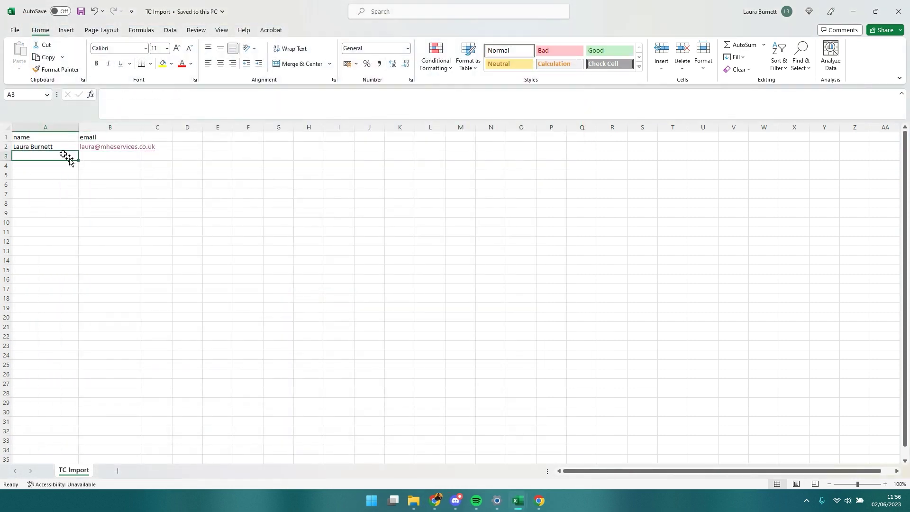
{"action": "left_click", "coordinate": [46, 138]}
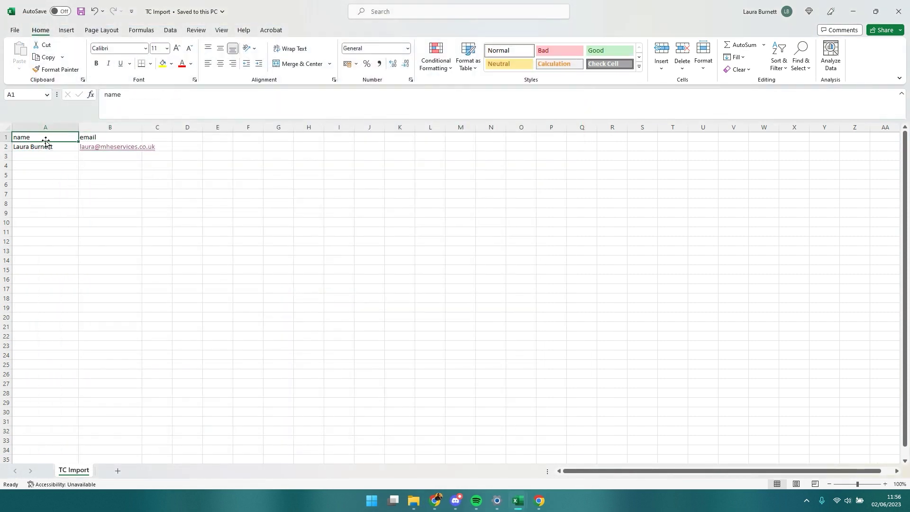
{"action": "left_click", "coordinate": [114, 136]}
{"action": "left_click", "coordinate": [137, 195]}
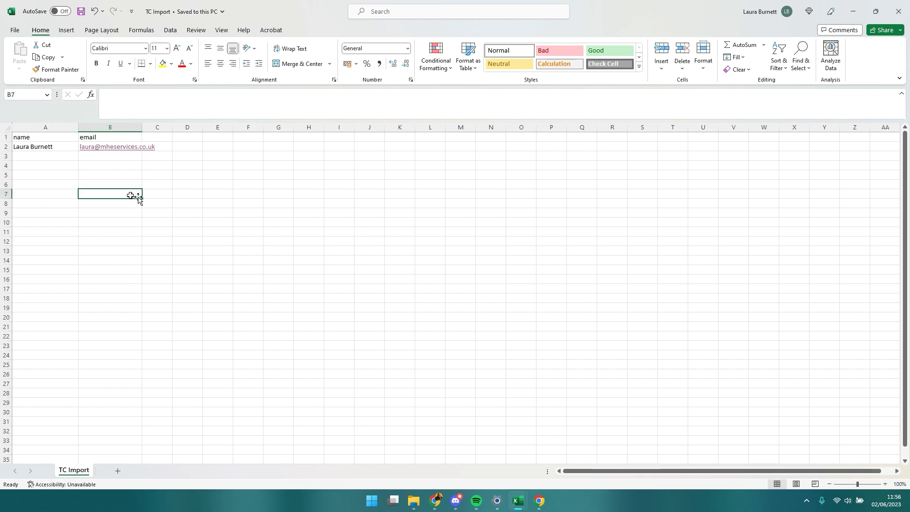
{"action": "left_click", "coordinate": [41, 137]}
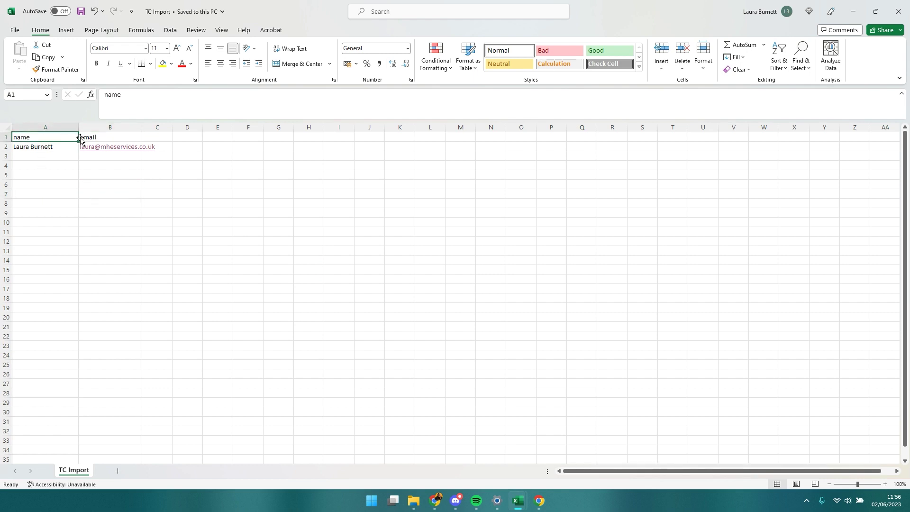
{"action": "left_click", "coordinate": [81, 137]}
{"action": "left_click", "coordinate": [598, 157]}
{"action": "left_click", "coordinate": [306, 204]}
{"action": "left_click_drag", "start_coordinate": [225, 271], "coordinate": [187, 241]}
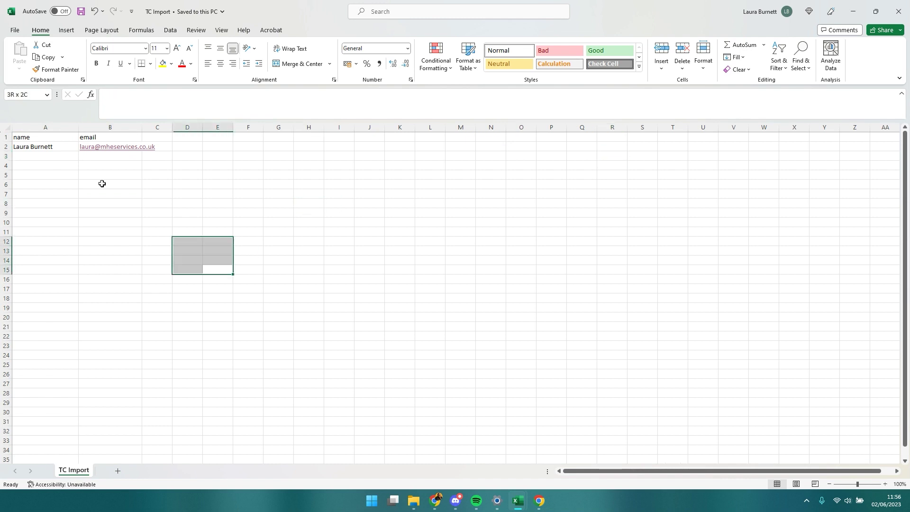
{"action": "left_click_drag", "start_coordinate": [102, 183], "coordinate": [36, 130]}
{"action": "left_click", "coordinate": [194, 186]}
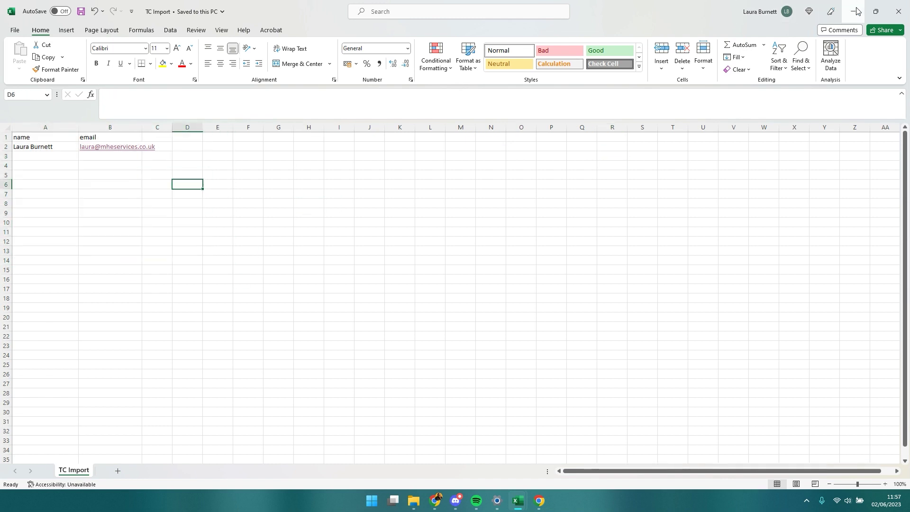
{"action": "left_click", "coordinate": [145, 204]}
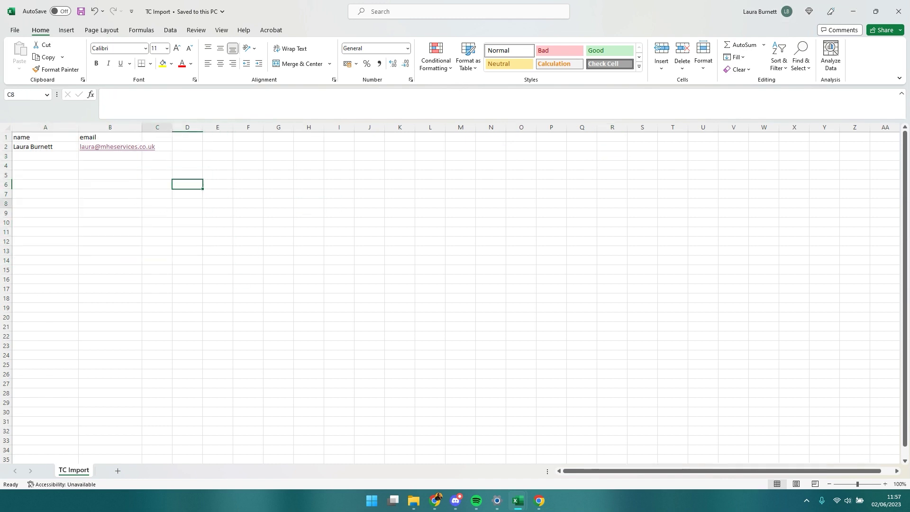
{"action": "left_click", "coordinate": [853, 12]}
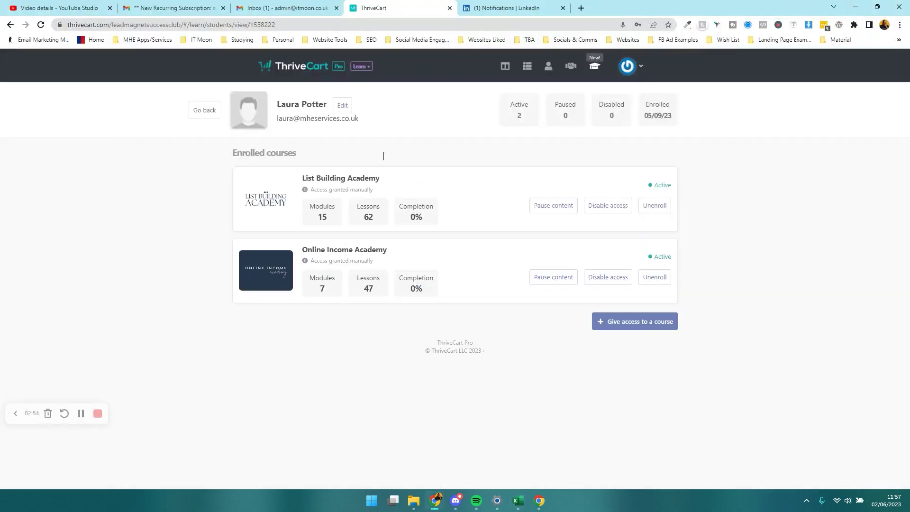
Return to the students list, download it as CSV, and open the export in Excel.
{"action": "left_click", "coordinate": [194, 113]}
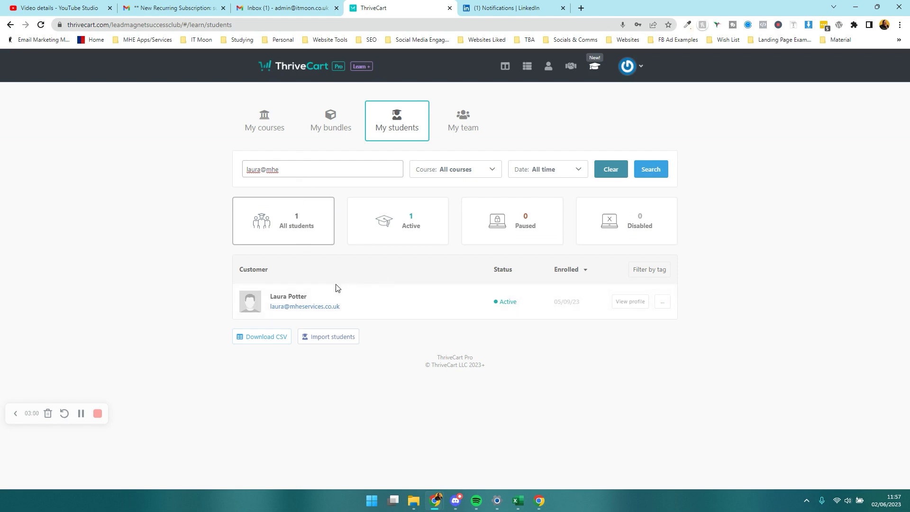
{"action": "left_click", "coordinate": [260, 344]}
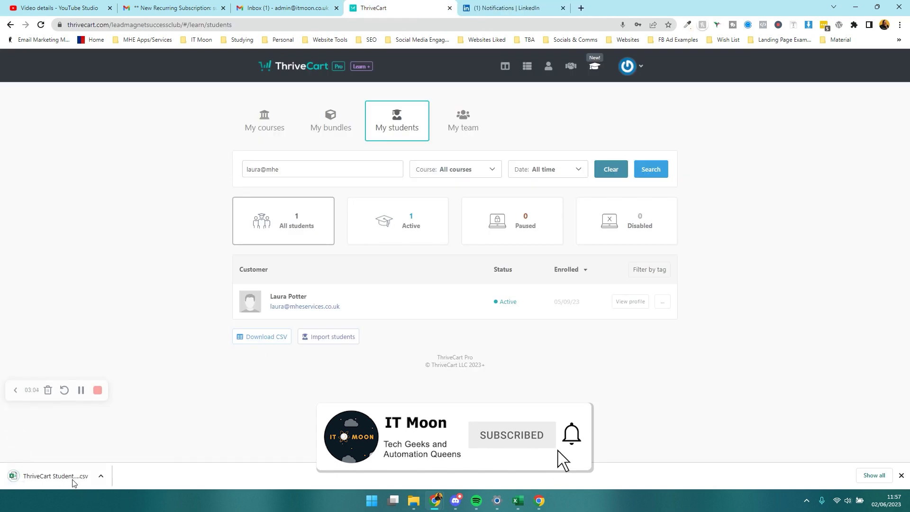
{"action": "left_click", "coordinate": [71, 477]}
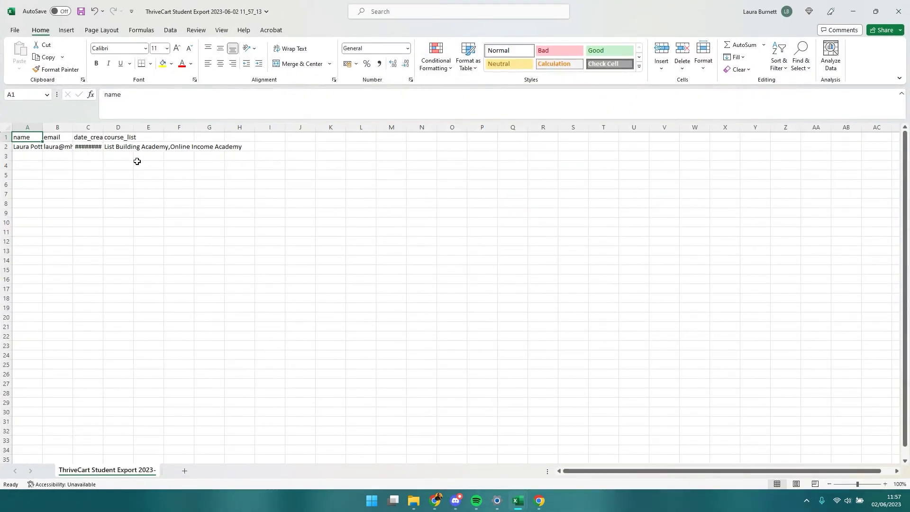
{"action": "left_click", "coordinate": [138, 163]}
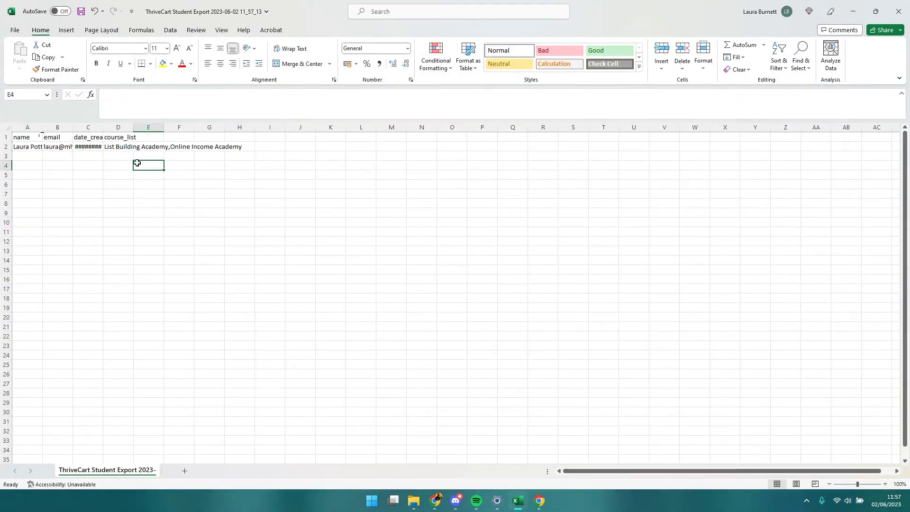
Autofit columns A through D to their name, email, date_created and course_list contents.
{"action": "double_click", "coordinate": [43, 127]}
{"action": "double_click", "coordinate": [81, 127]}
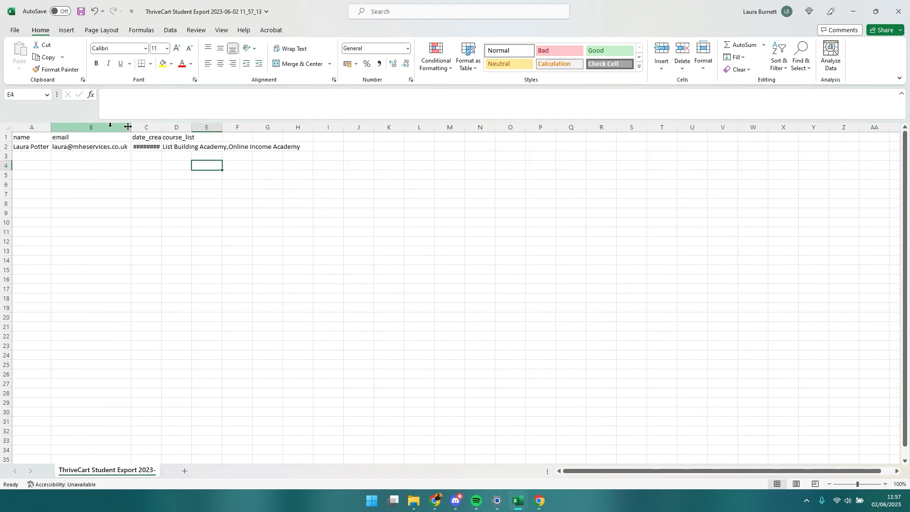
{"action": "double_click", "coordinate": [161, 127]}
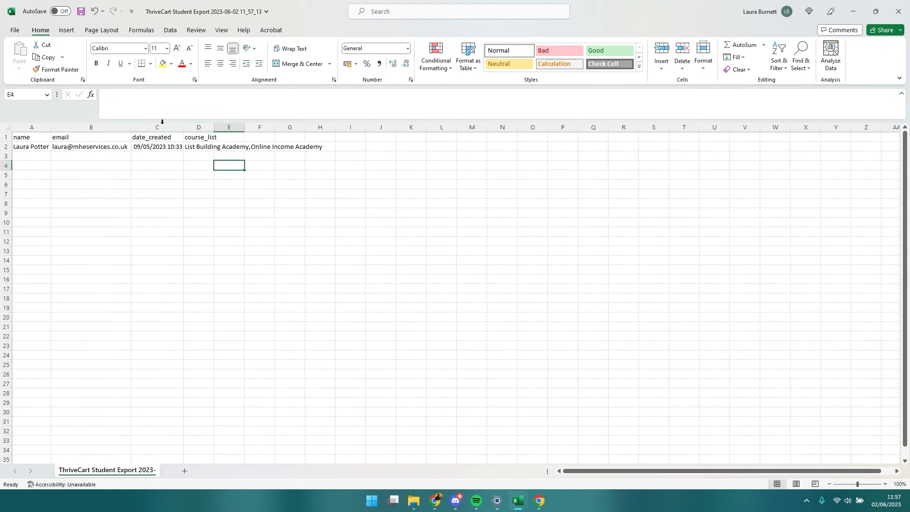
{"action": "double_click", "coordinate": [213, 131]}
Delete the date_created and course_list columns, leaving only name and email.
{"action": "left_click", "coordinate": [175, 125]}
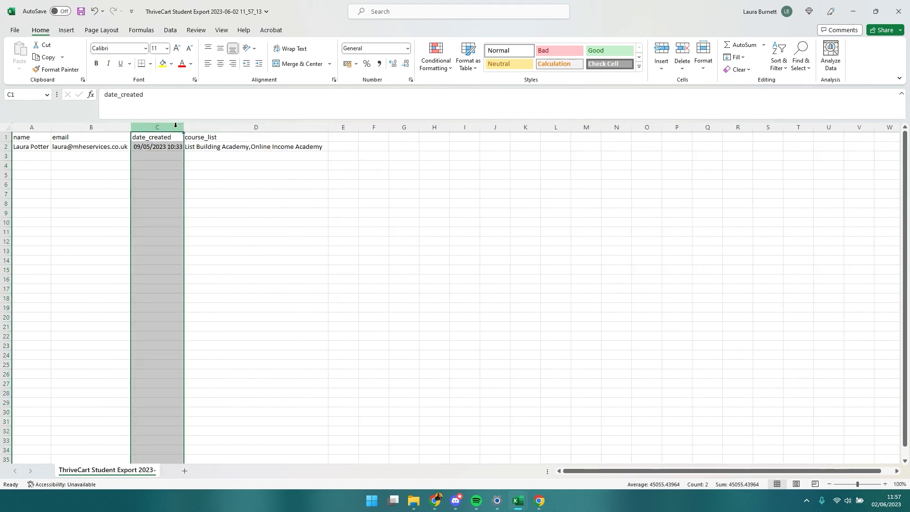
{"action": "left_click_drag", "start_coordinate": [175, 124], "coordinate": [189, 125]}
{"action": "right_click", "coordinate": [222, 127]}
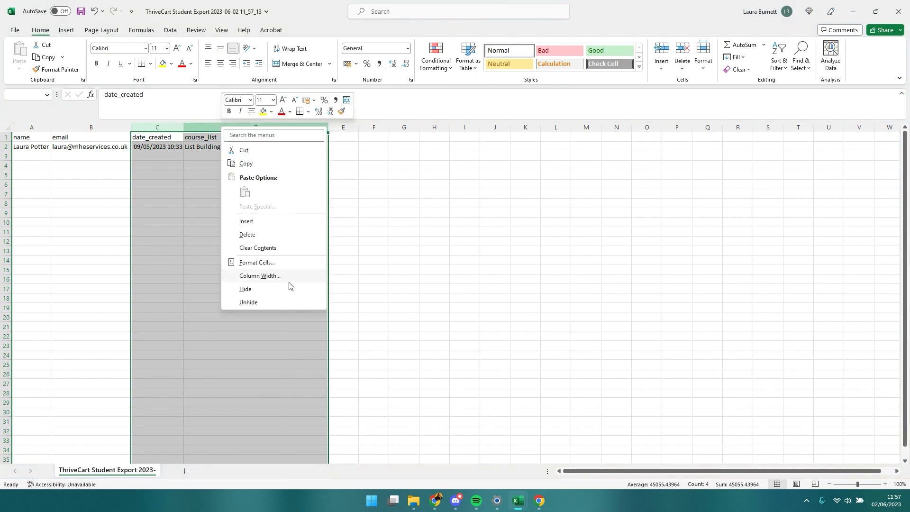
{"action": "left_click", "coordinate": [251, 234]}
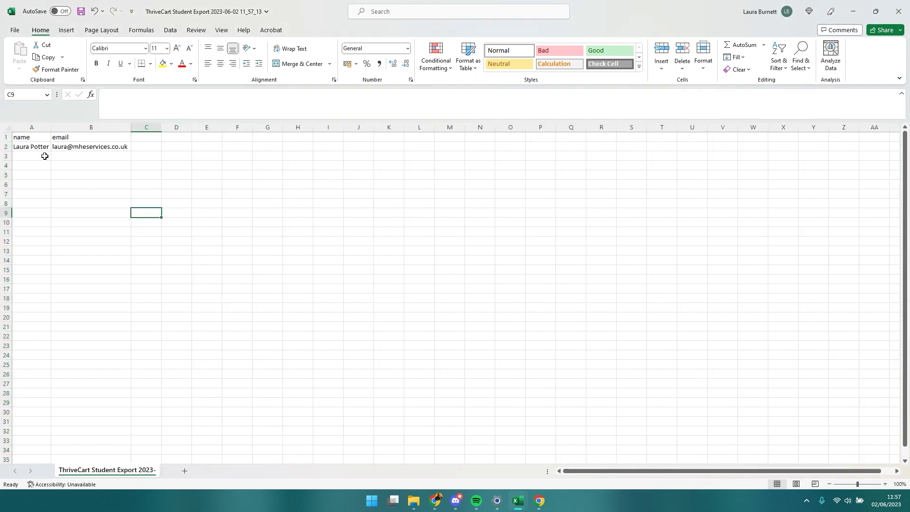
{"action": "left_click_drag", "start_coordinate": [41, 147], "coordinate": [98, 457]}
{"action": "left_click", "coordinate": [193, 374]}
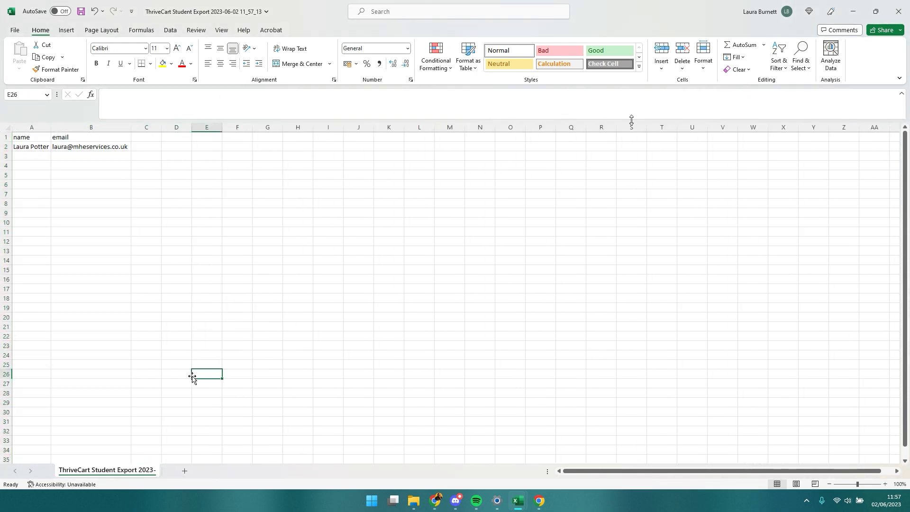
{"action": "left_click", "coordinate": [854, 16]}
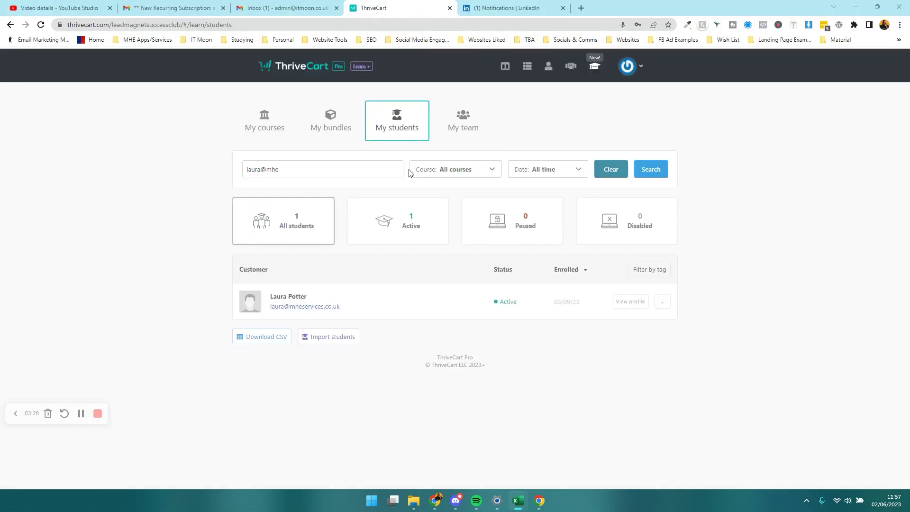